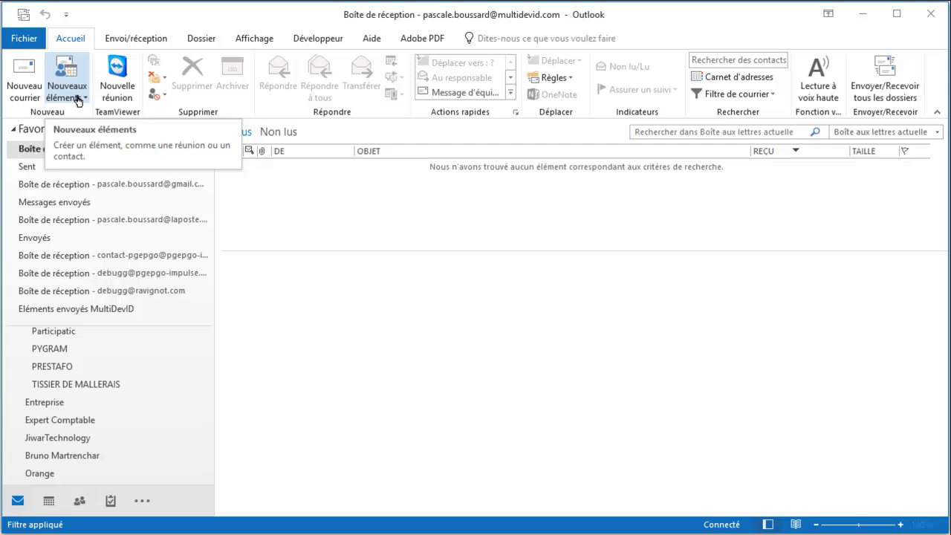
Create a new plain text (Texte brut) message and write "Bonjour," in its body
click(78, 100)
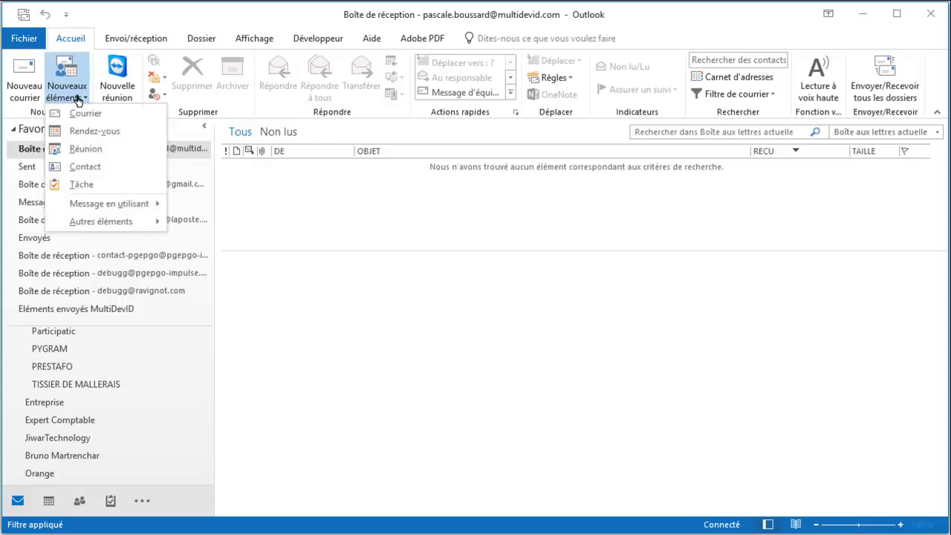
mouse_move(106, 208)
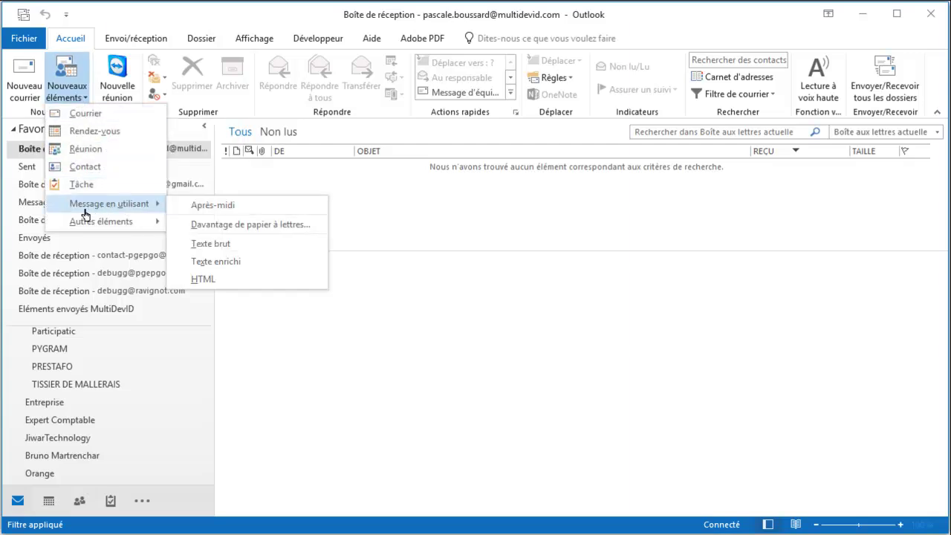
click(257, 250)
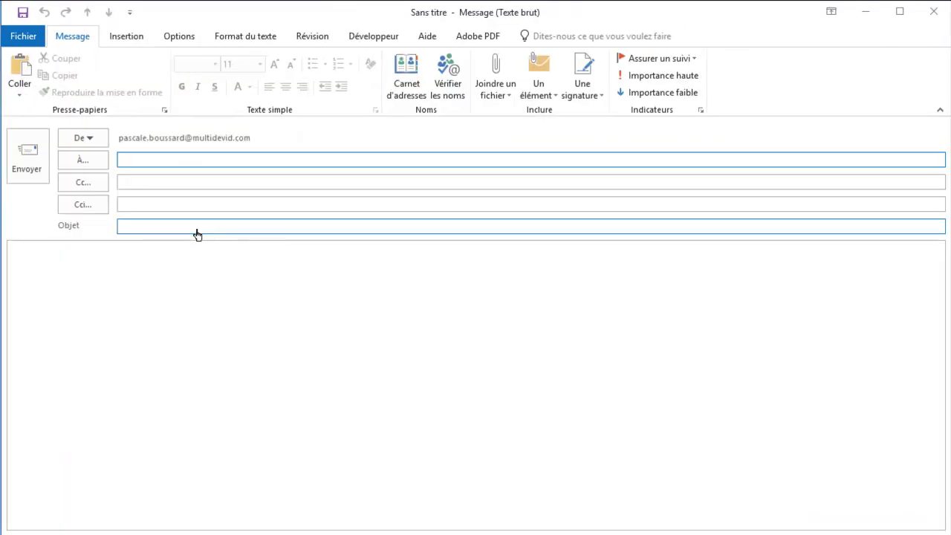
click(119, 260)
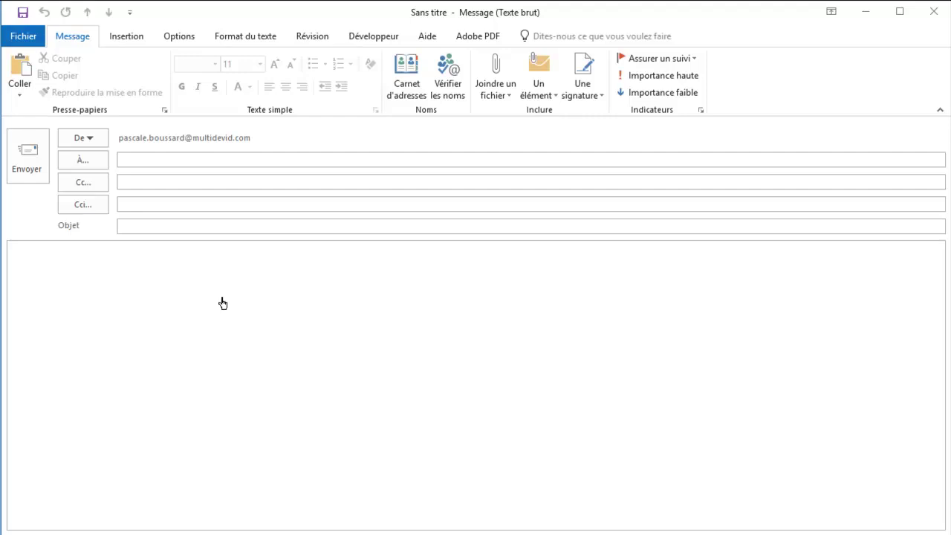
text(Bonjour,)
Insert the date in the 19/07/2018 format inside the word "Bonjour" in the message body
click(128, 41)
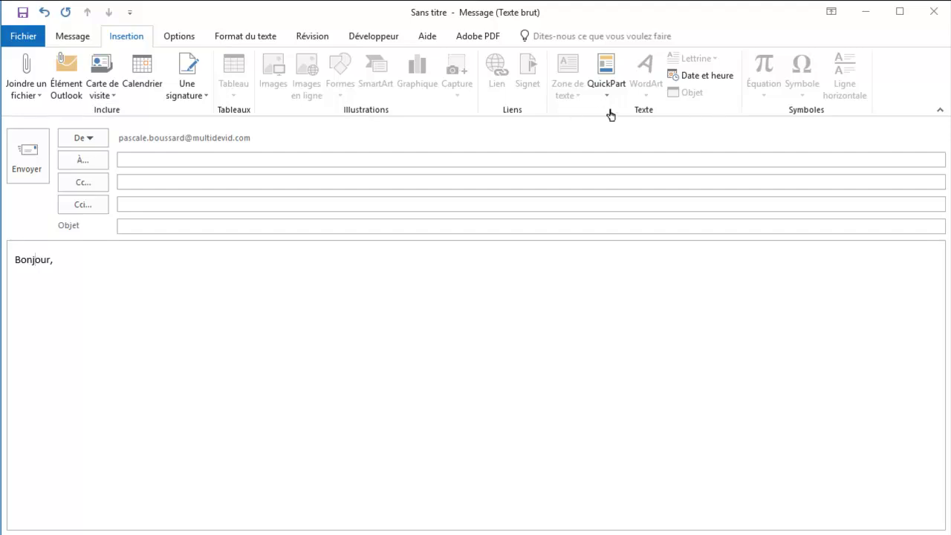
click(684, 78)
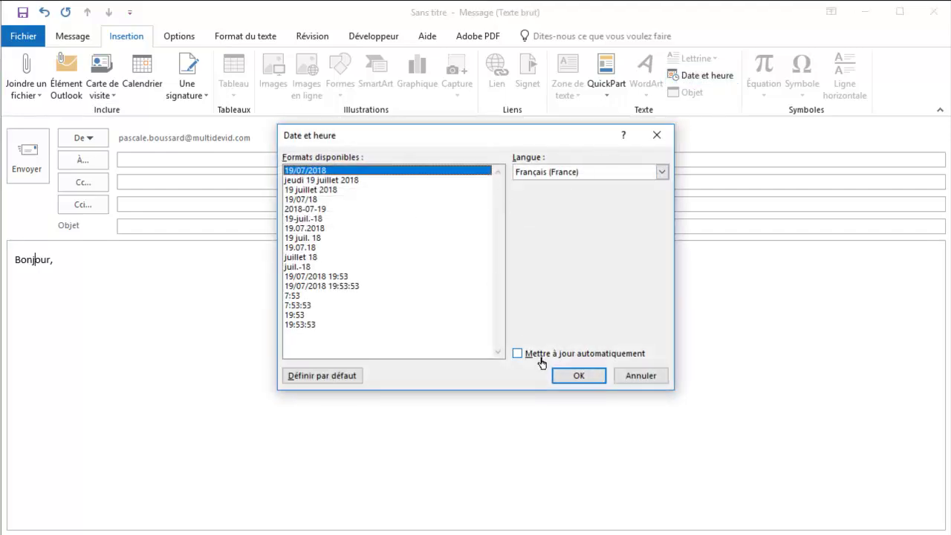
click(564, 374)
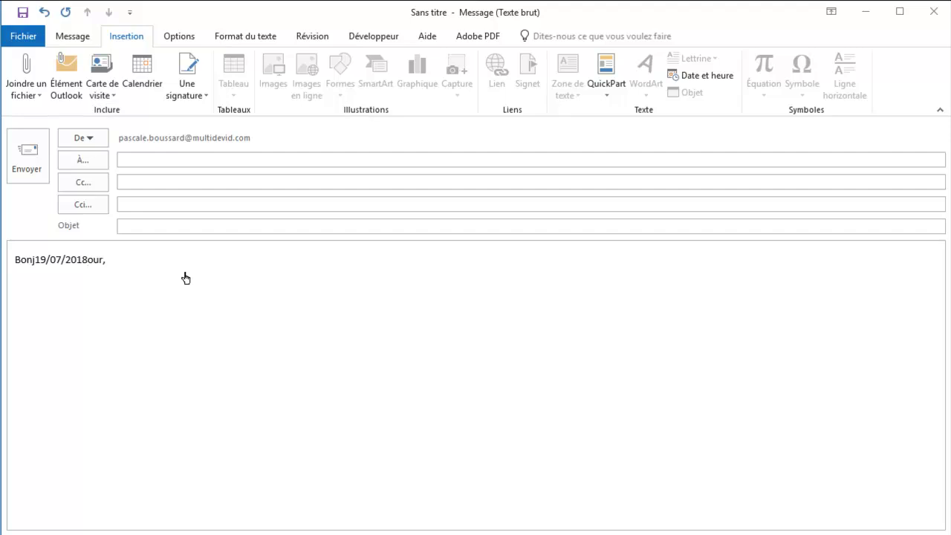
click(106, 262)
click(13, 261)
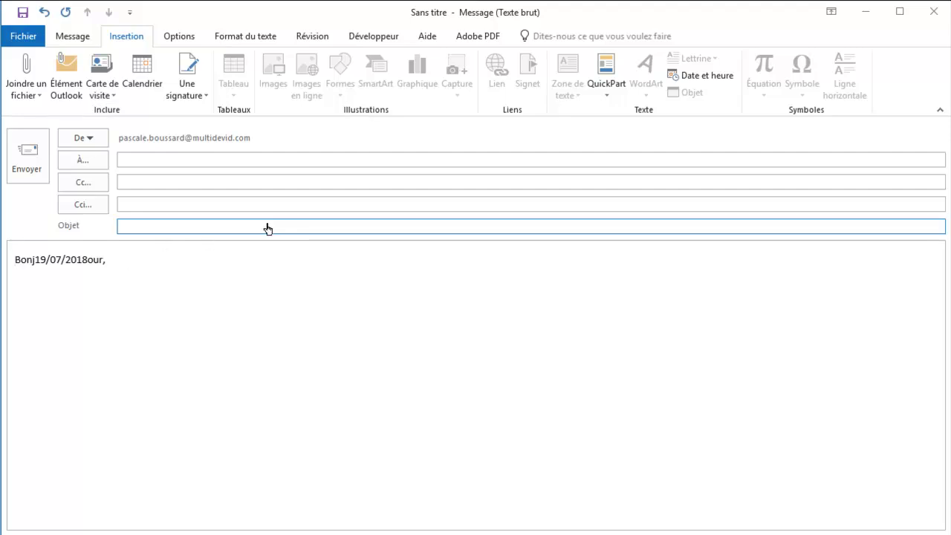
Minimize the plain text message, then create a rich text (Texte enrichi) message with "Bonjour" in its body
click(866, 14)
click(77, 94)
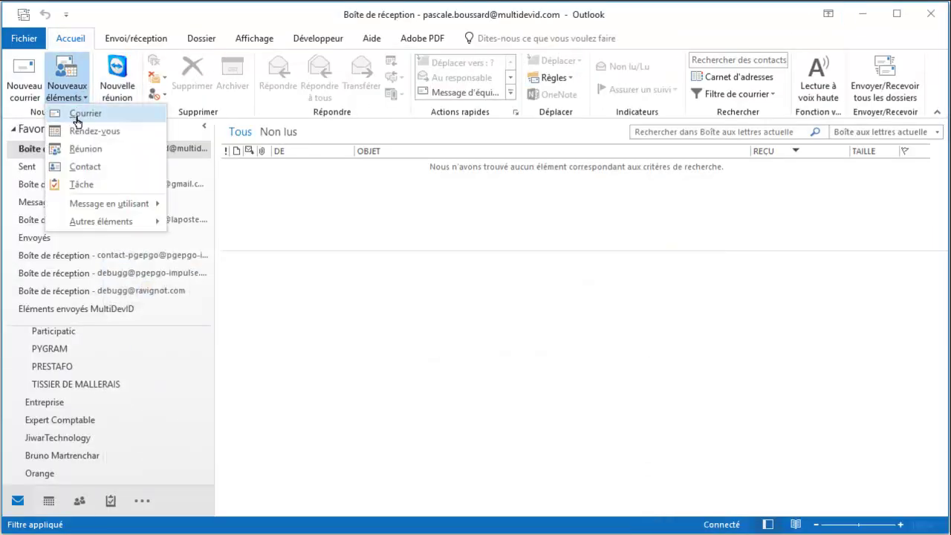
mouse_move(90, 211)
click(224, 261)
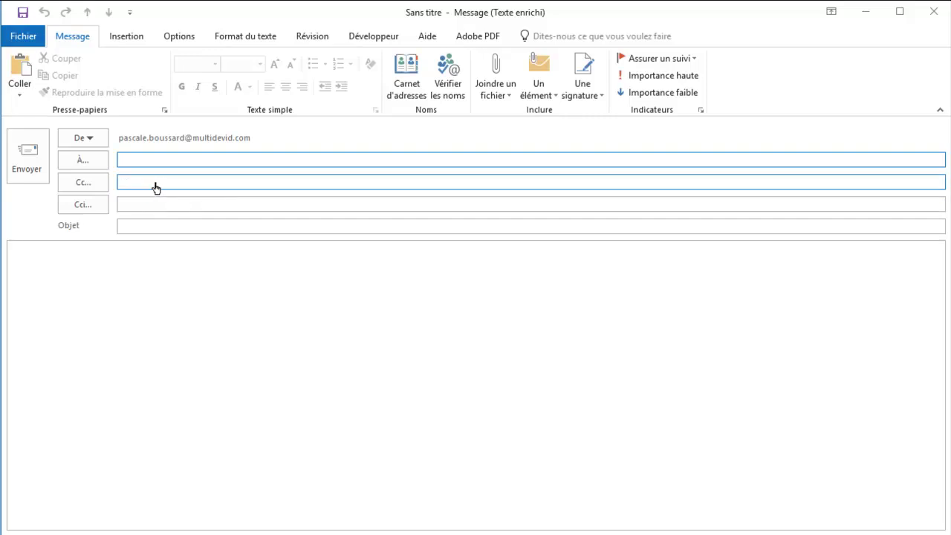
click(74, 265)
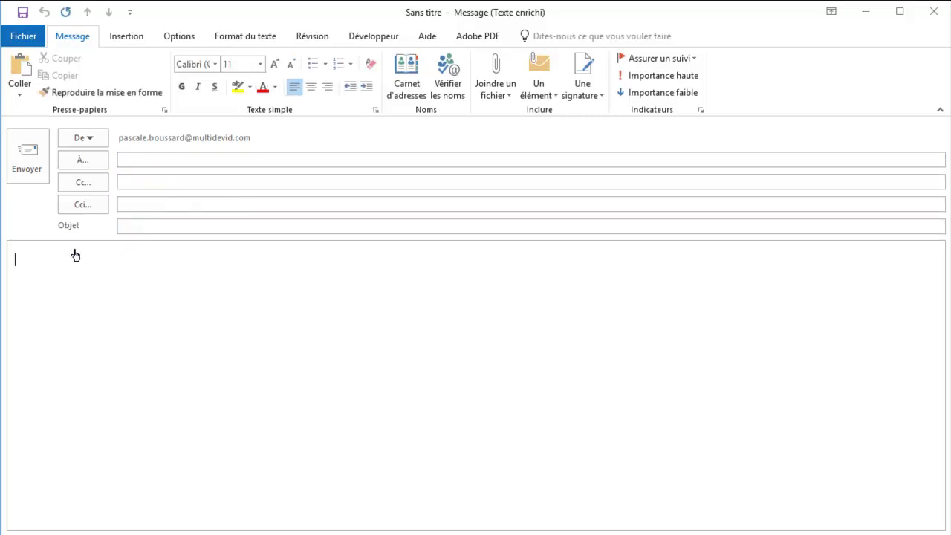
text(Bonjou)
Make the letters "onjour" of the greeting bold and start a new line below it
click(19, 261)
key(shift+Right)
key(shift+Right)
key(shift+Right)
key(shift+Right)
key(shift+Right)
key(shift+Right)
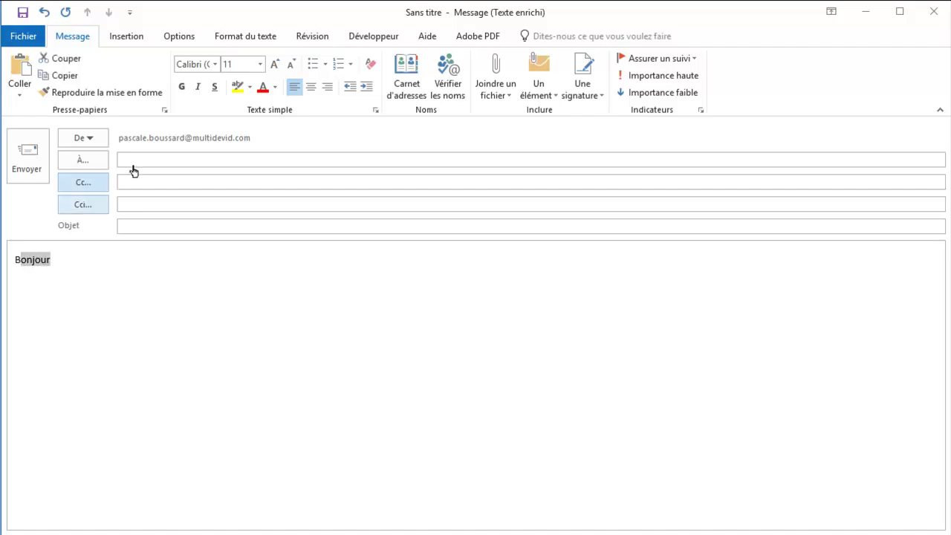
click(182, 87)
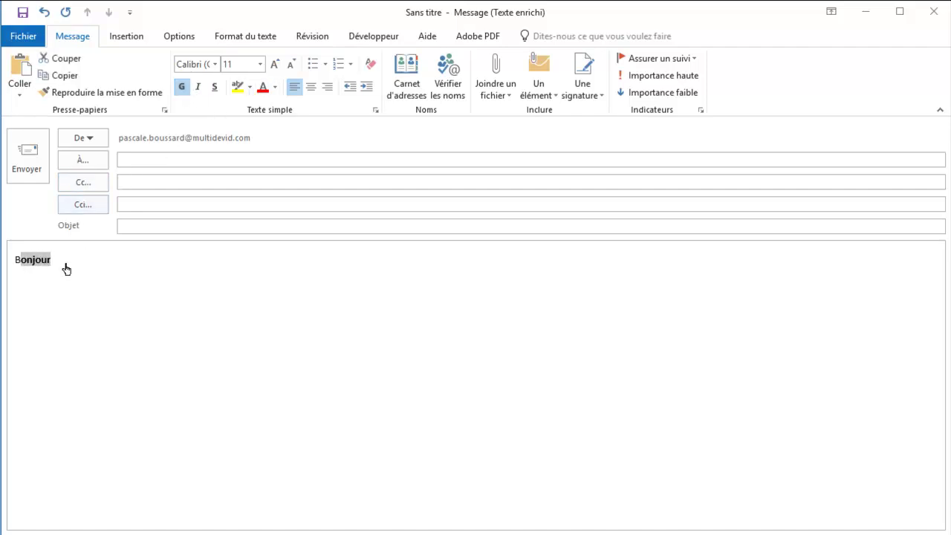
click(65, 270)
key(Return)
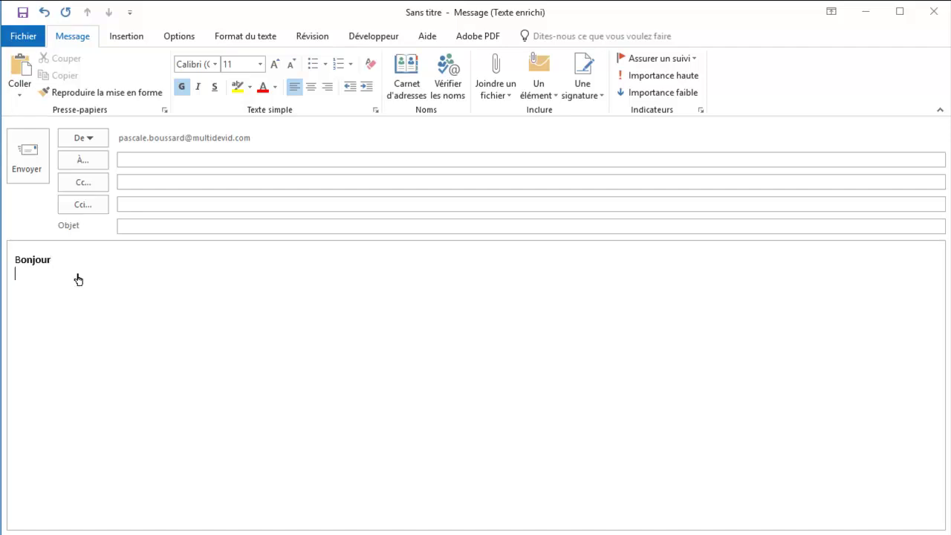
Insert the picture FR_536_bg_player_small.png below the greeting in the rich text message
click(132, 38)
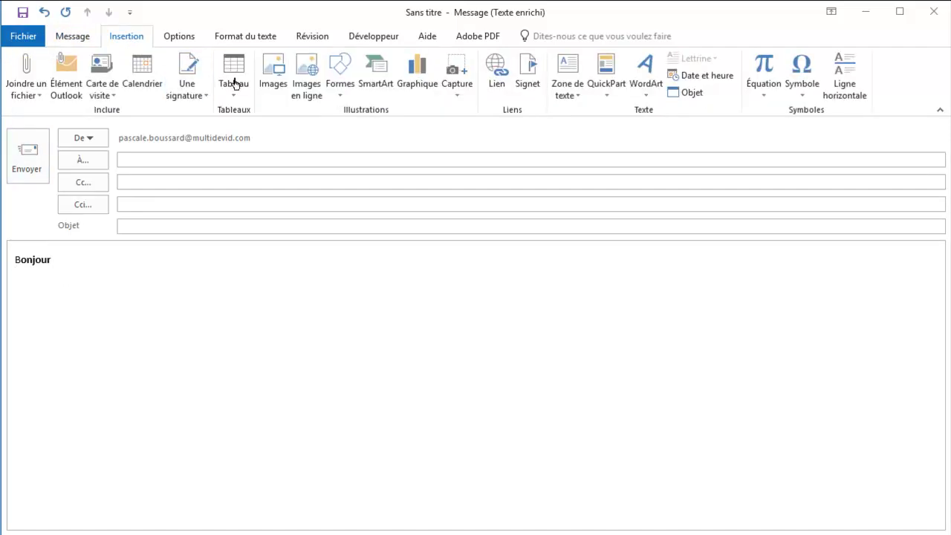
click(275, 90)
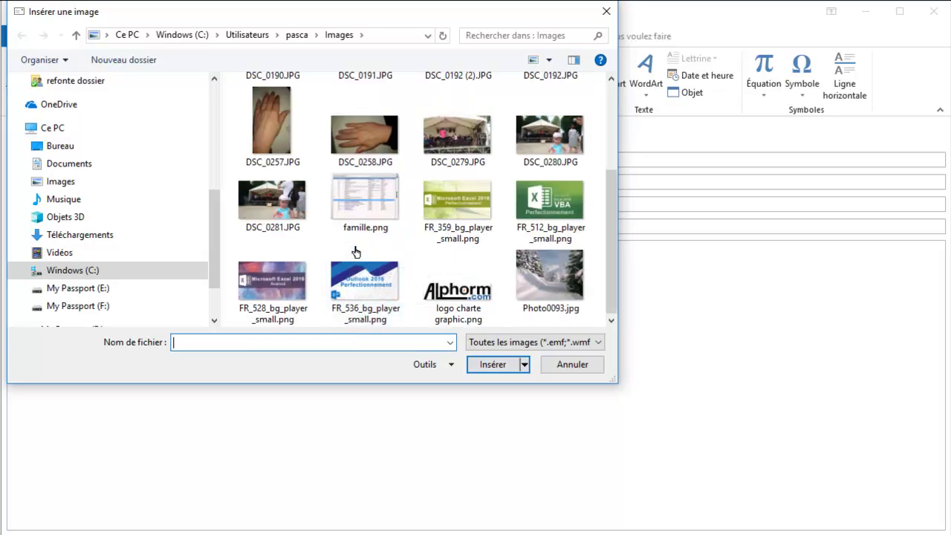
double_click(355, 278)
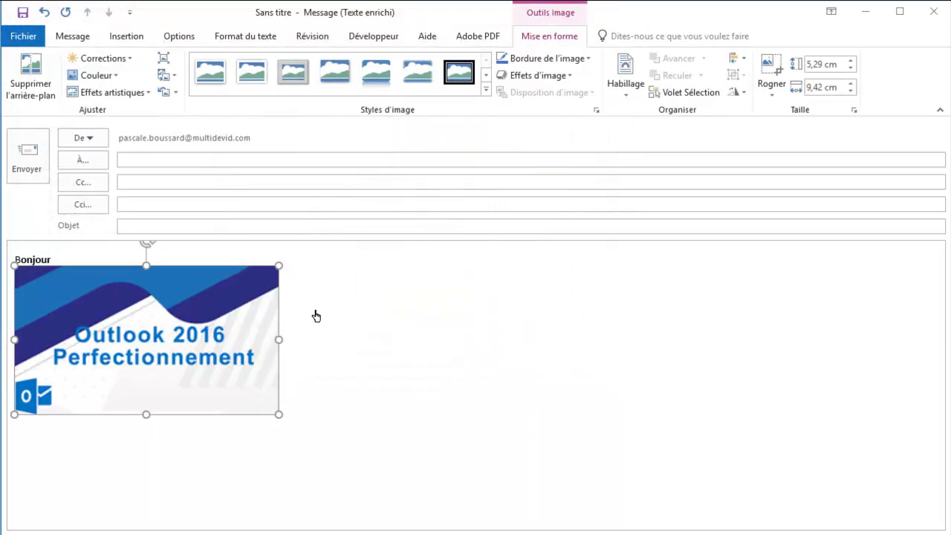
click(361, 308)
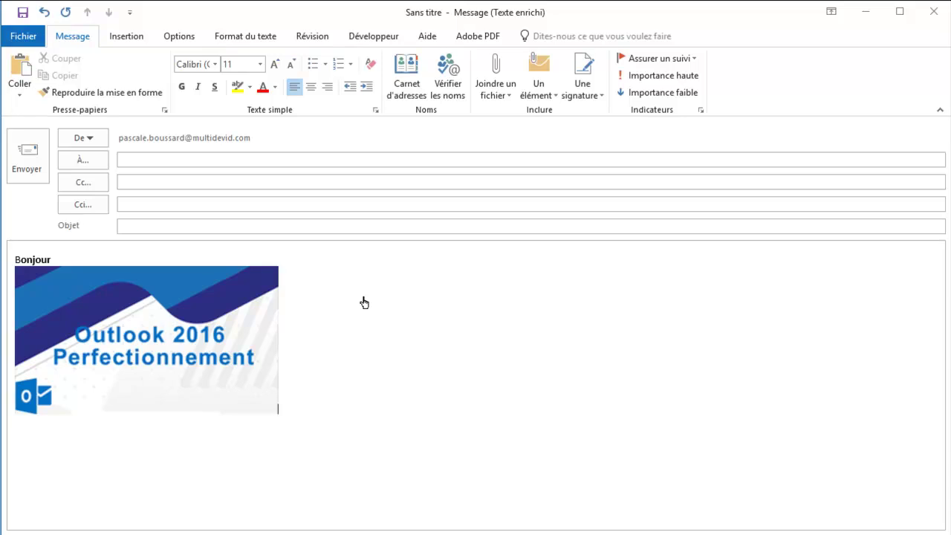
click(237, 319)
click(287, 317)
Minimize the rich text message and create an HTML message with "Bonjour," in its body
click(862, 14)
click(62, 89)
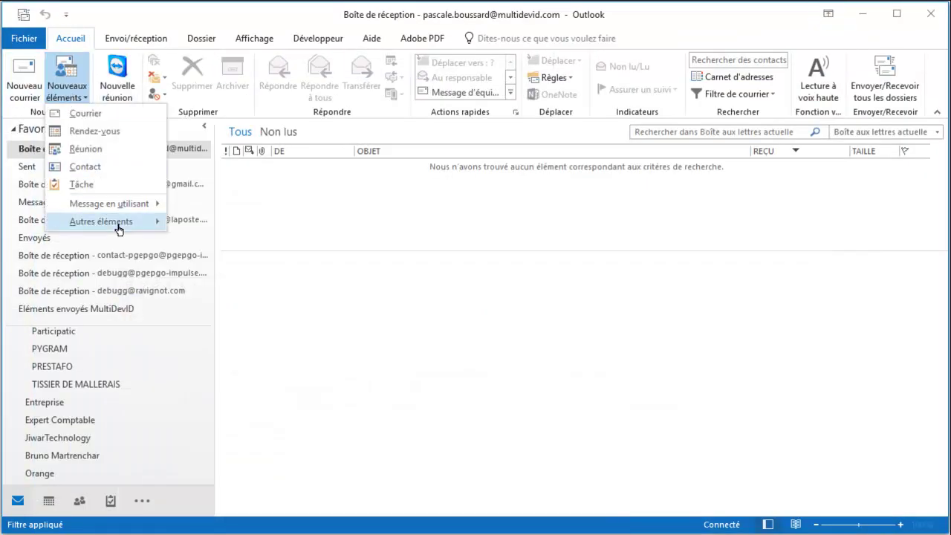
mouse_move(119, 204)
click(205, 278)
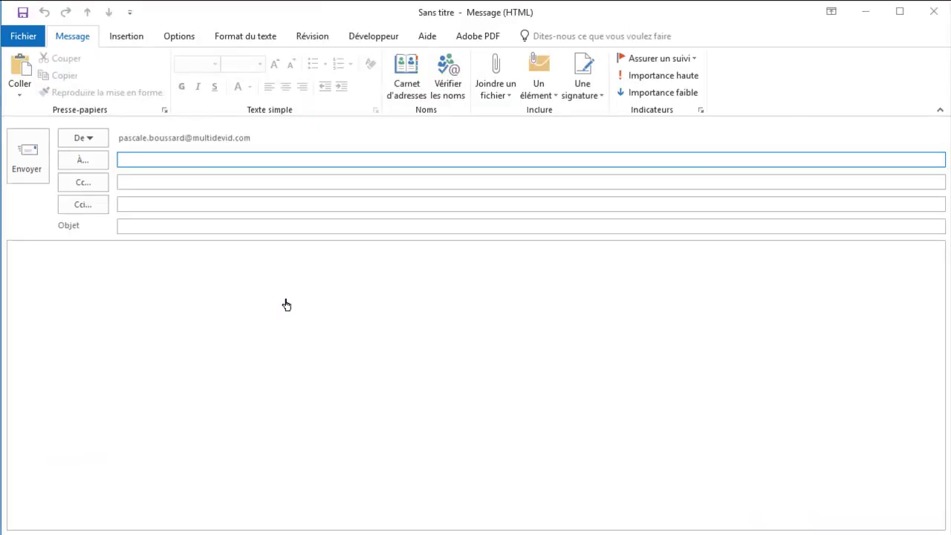
click(171, 276)
text(Bonjour,)
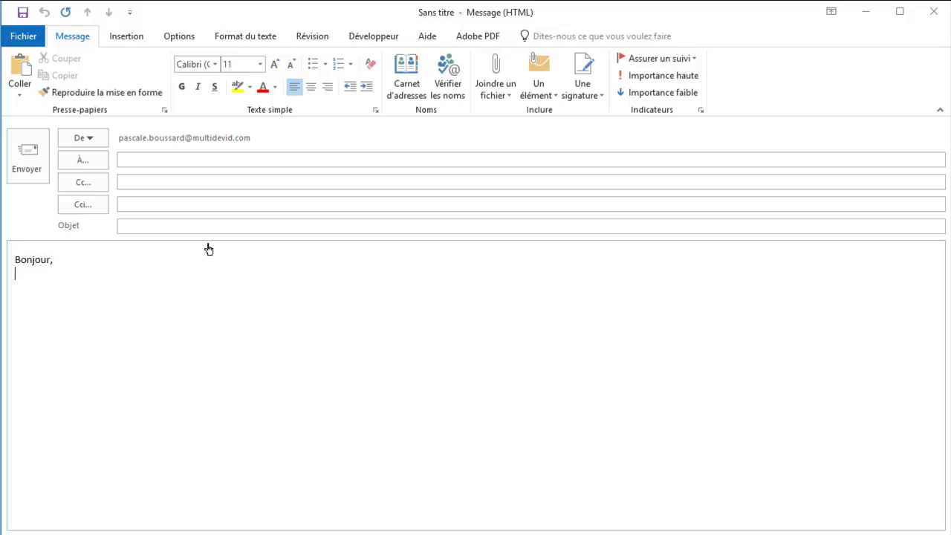
Highlight the whole greeting "Bonjour," in yellow in the HTML message
click(58, 262)
click(14, 267)
key(shift+Right)
key(shift+Right)
key(shift+Right)
key(shift+Right)
key(shift+Right)
key(shift+Right)
key(shift+Right)
key(shift+Right)
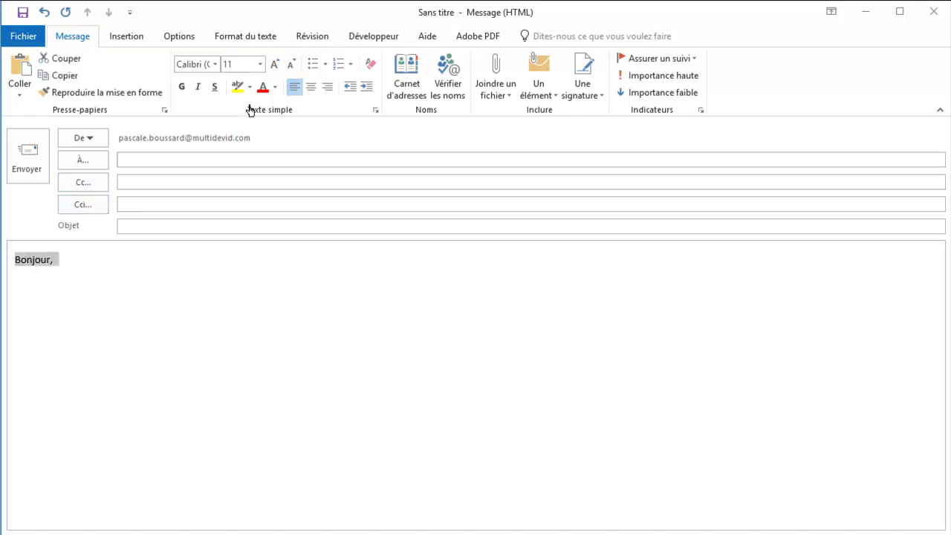
click(238, 87)
Insert a table with five columns and three rows below the greeting and place the cursor beneath it
click(119, 36)
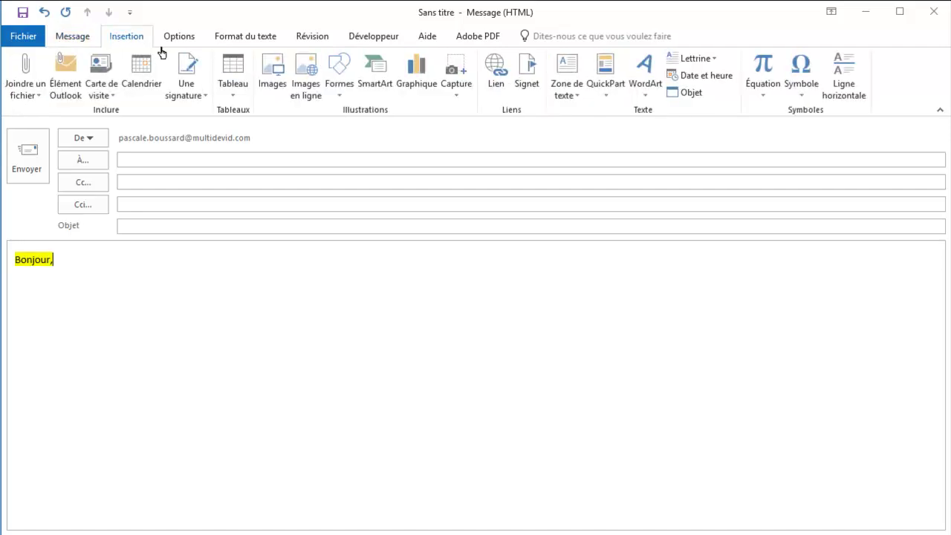
click(233, 78)
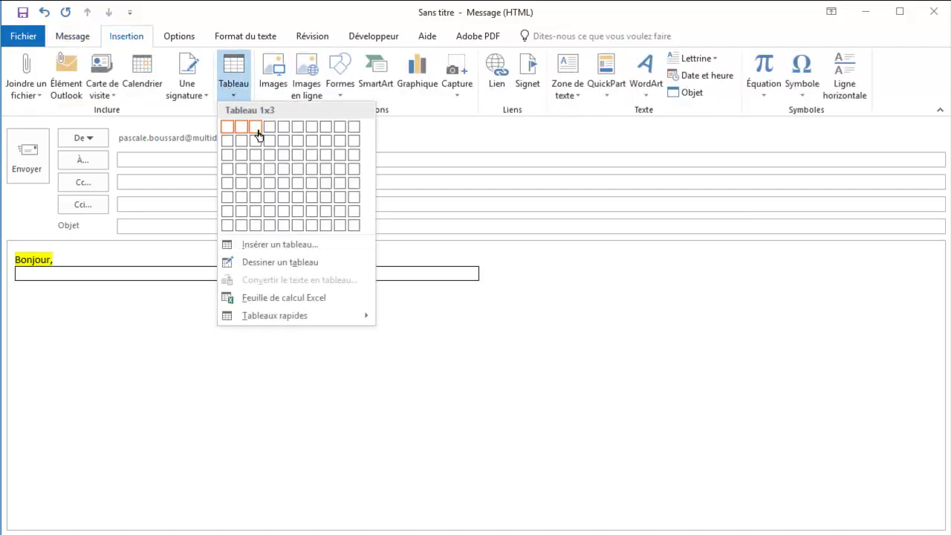
click(283, 155)
click(195, 369)
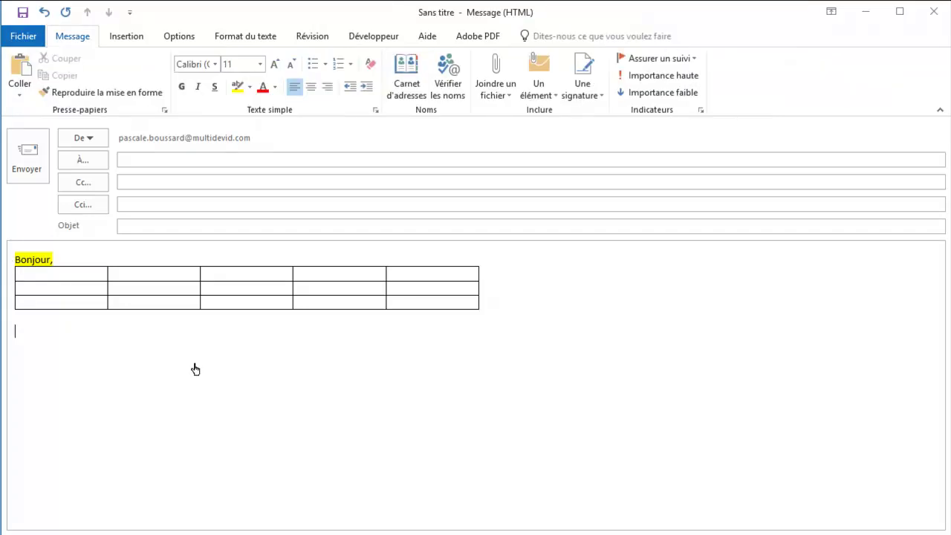
Insert the picture FR_536_bg_player_small.png below the table in the HTML message
click(134, 42)
click(272, 82)
click(364, 281)
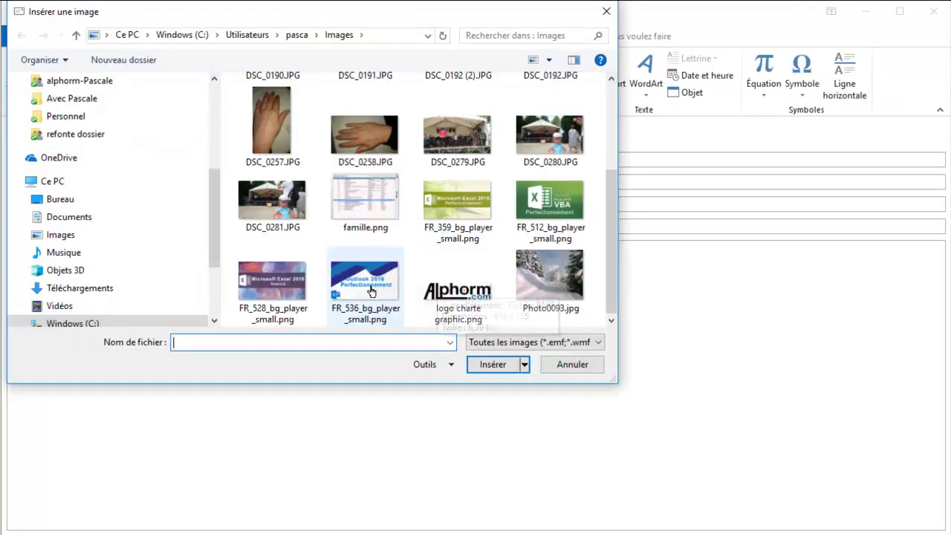
click(490, 365)
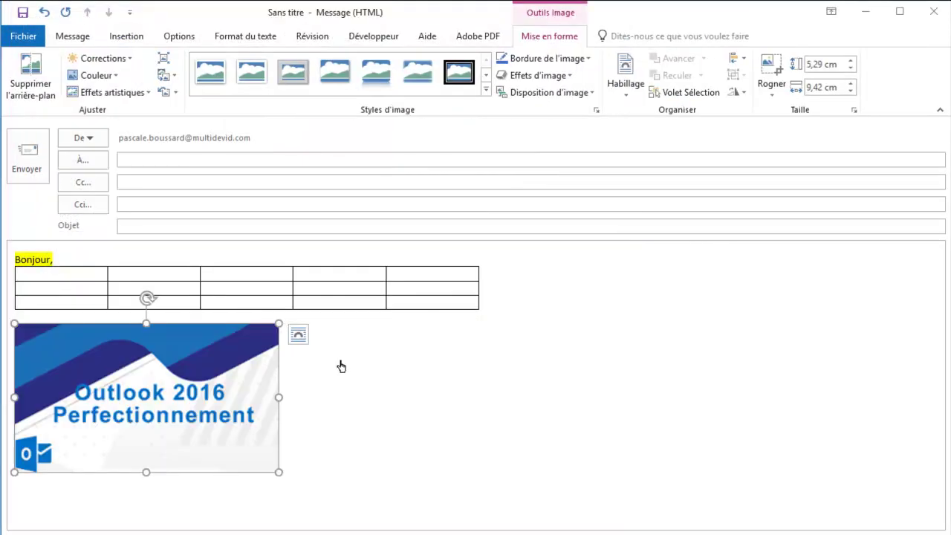